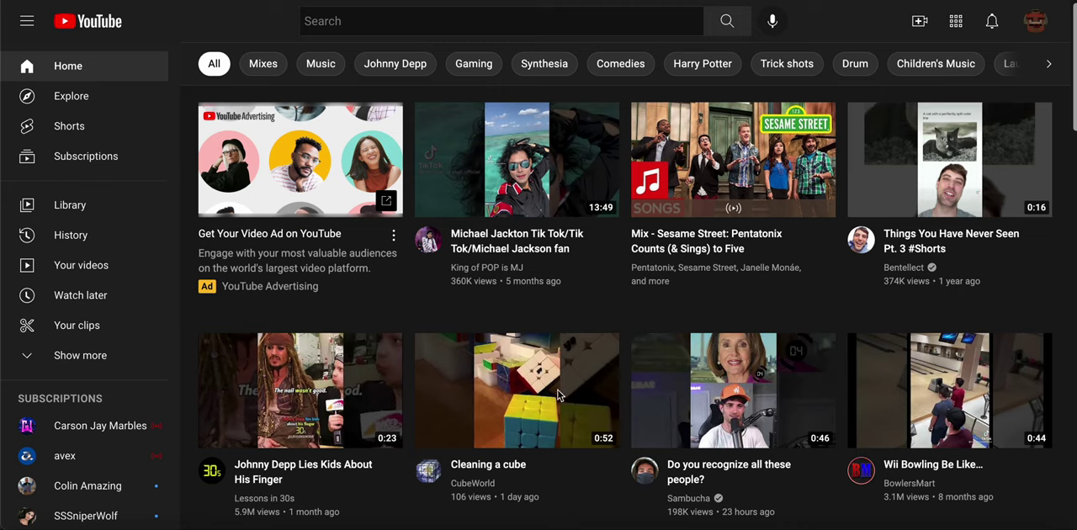
- Activate the YouTube search box to reveal past search entries
{"action": "left_click", "coordinate": [363, 22]}
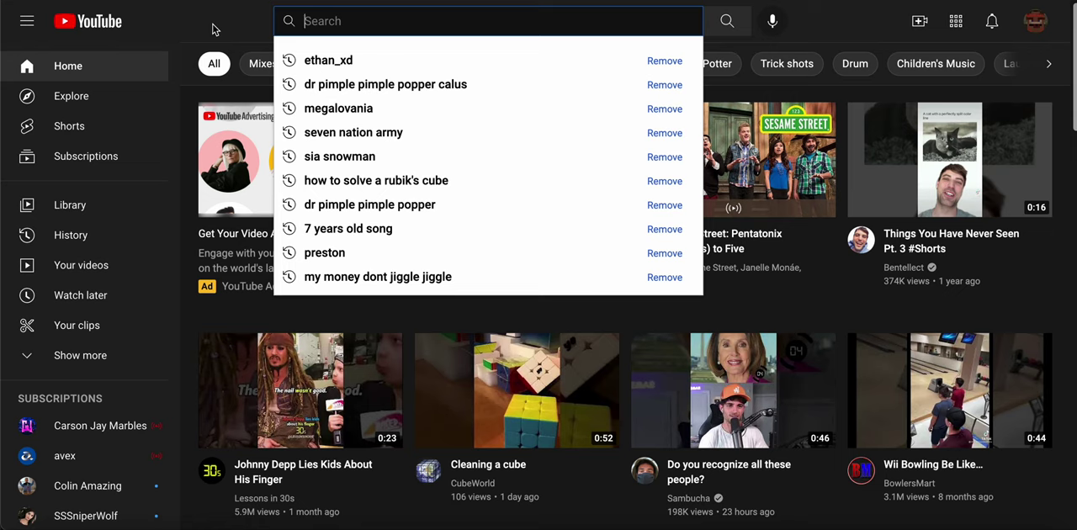
{"action": "type", "text": "The Anti"}
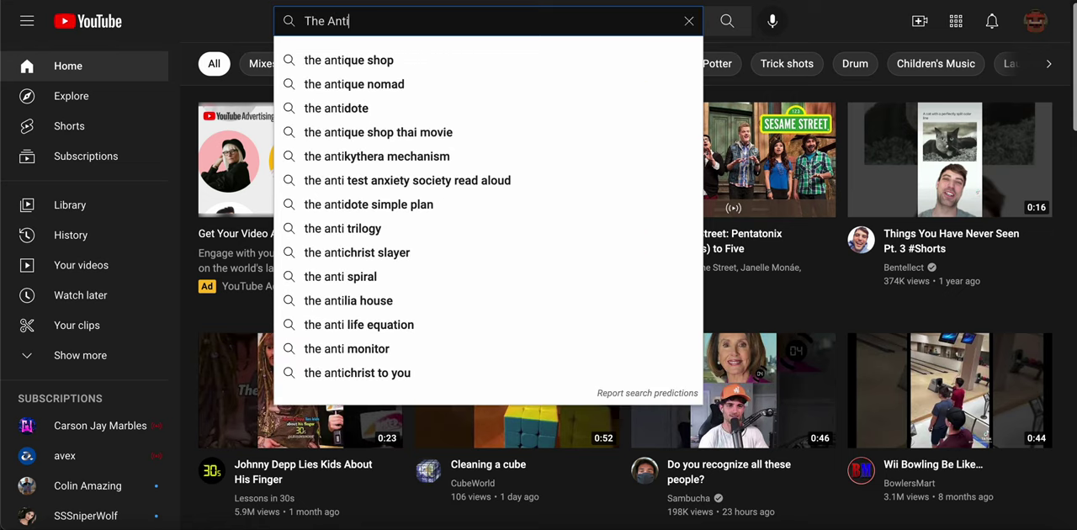
{"action": "type", "text": "-Hacking"}
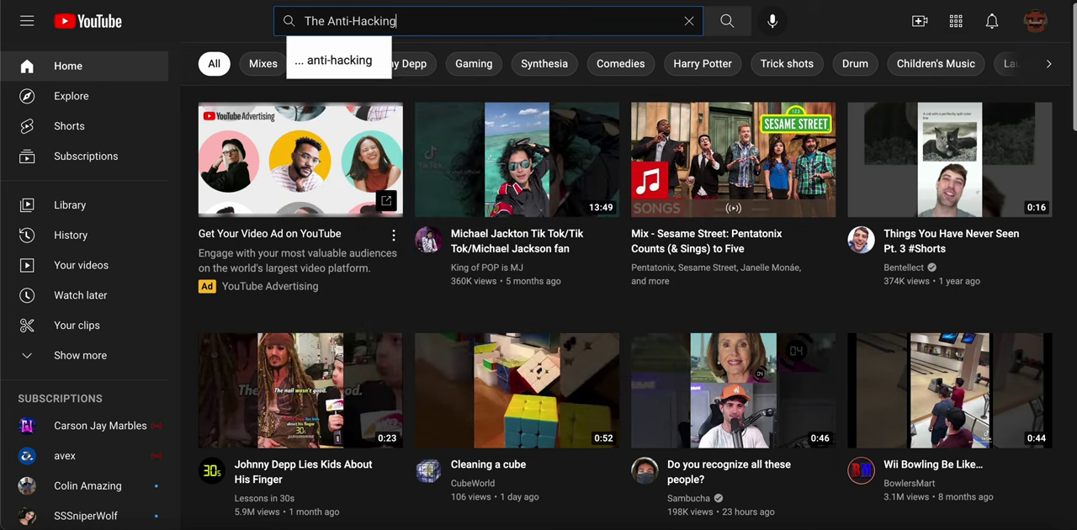
{"action": "type", "text": " Communi"}
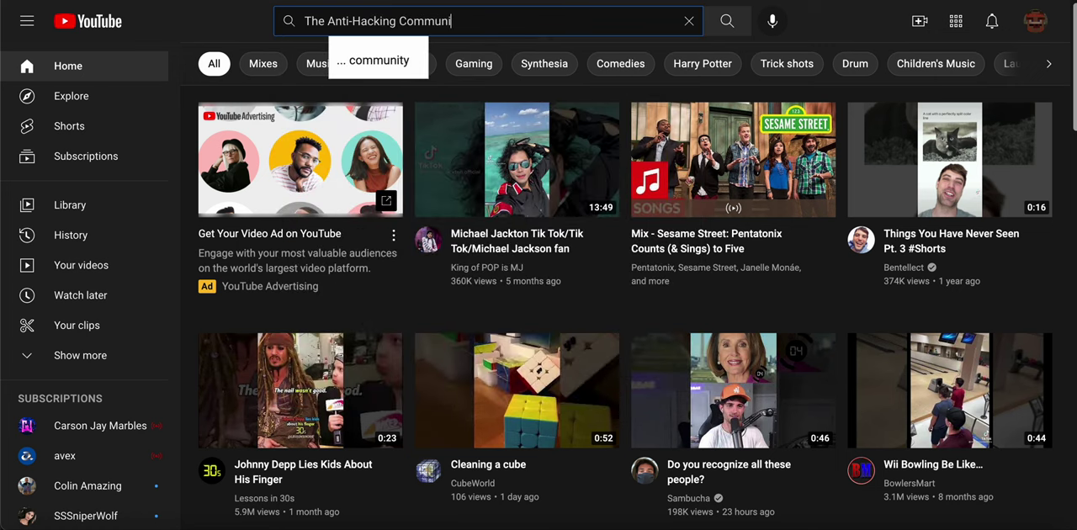
{"action": "type", "text": "ty"}
- Run the YouTube search for 'The Anti-Hacking Community'
{"action": "key", "text": "Return"}
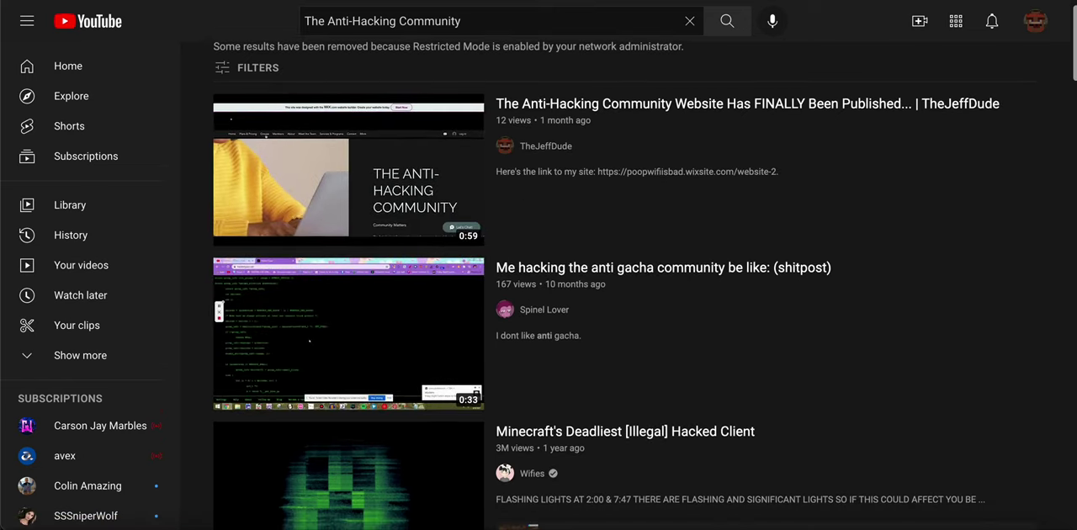
{"action": "scroll", "coordinate": [589, 336], "scroll_direction": "down", "scroll_amount": 3}
{"action": "scroll", "coordinate": [588, 336], "scroll_direction": "down", "scroll_amount": 3}
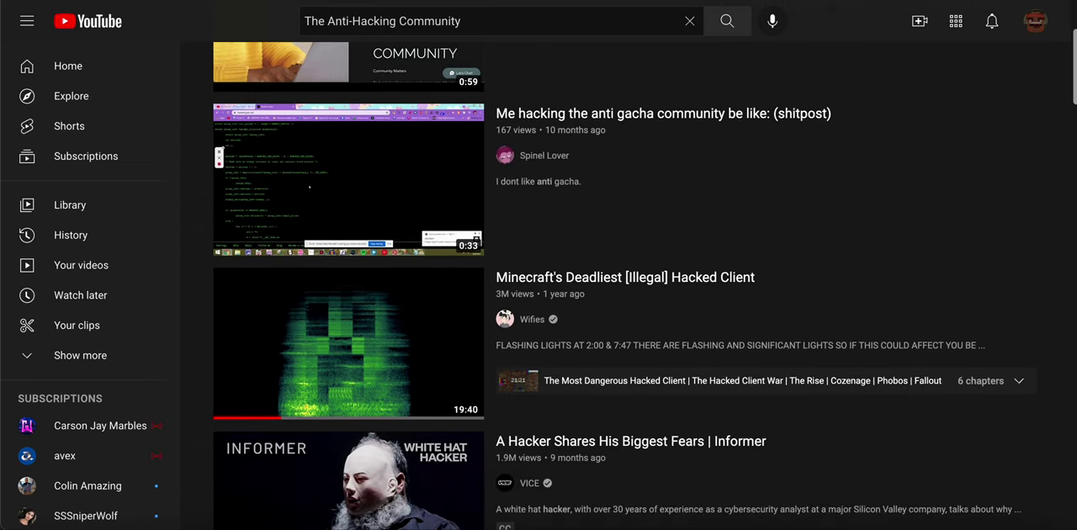
{"action": "scroll", "coordinate": [588, 336], "scroll_direction": "down", "scroll_amount": 3}
{"action": "scroll", "coordinate": [589, 337], "scroll_direction": "down", "scroll_amount": 3}
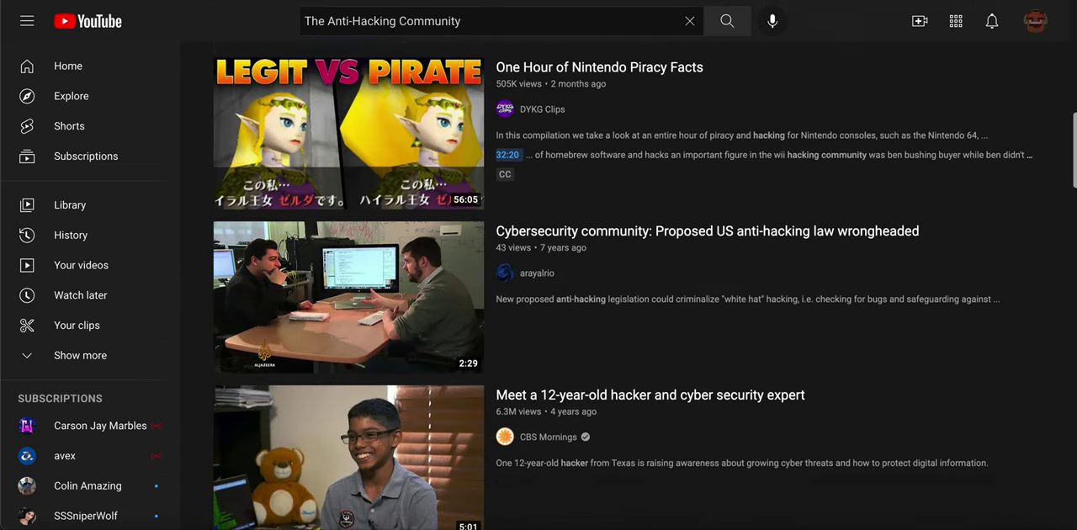
{"action": "scroll", "coordinate": [589, 337], "scroll_direction": "down", "scroll_amount": 3}
{"action": "scroll", "coordinate": [589, 337], "scroll_direction": "down", "scroll_amount": 2}
{"action": "scroll", "coordinate": [588, 337], "scroll_direction": "down", "scroll_amount": 2}
{"action": "scroll", "coordinate": [589, 336], "scroll_direction": "down", "scroll_amount": 3}
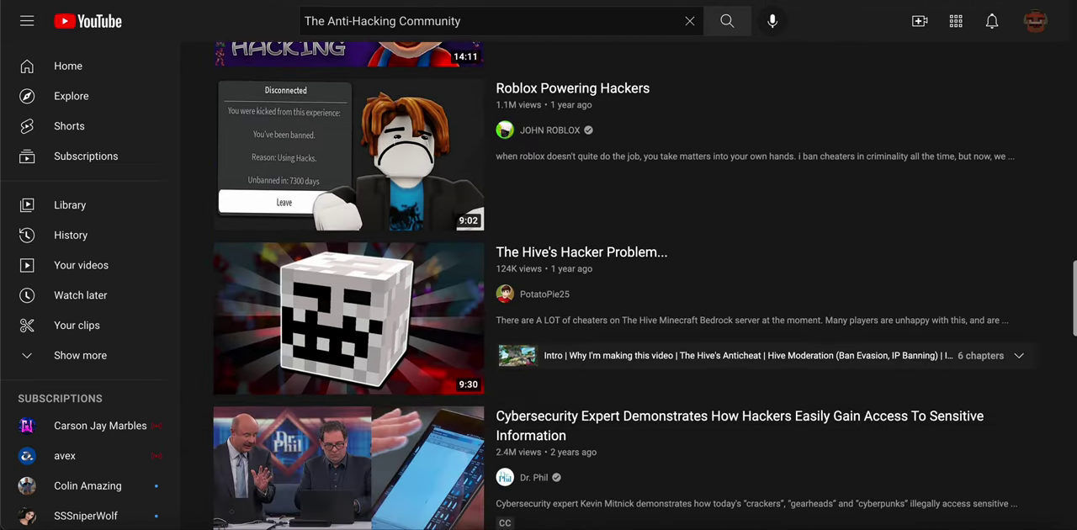
{"action": "scroll", "coordinate": [589, 336], "scroll_direction": "down", "scroll_amount": 2}
{"action": "scroll", "coordinate": [588, 337], "scroll_direction": "down", "scroll_amount": 3}
{"action": "scroll", "coordinate": [589, 336], "scroll_direction": "down", "scroll_amount": 3}
{"action": "scroll", "coordinate": [589, 336], "scroll_direction": "down", "scroll_amount": 3}
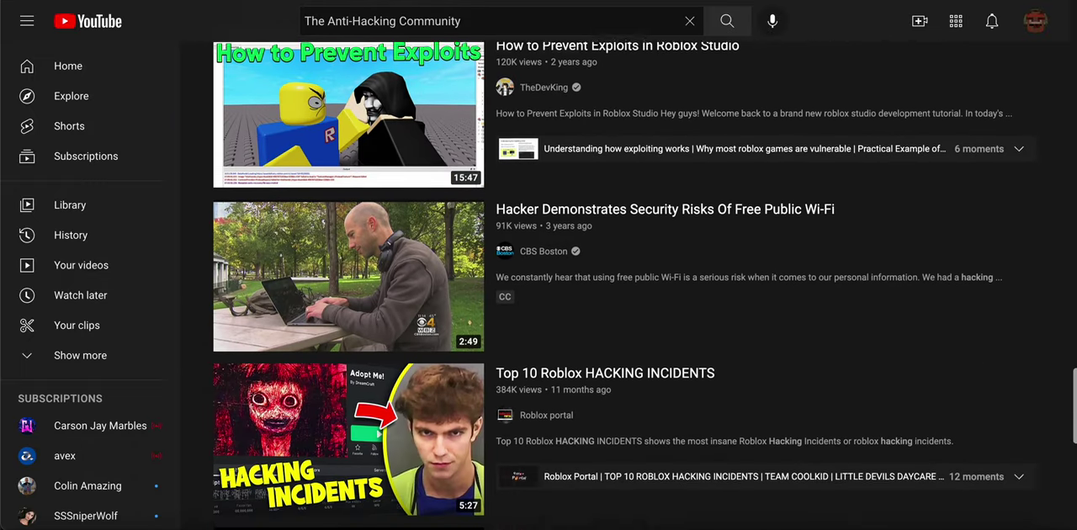
{"action": "scroll", "coordinate": [589, 337], "scroll_direction": "down", "scroll_amount": 3}
{"action": "scroll", "coordinate": [589, 337], "scroll_direction": "down", "scroll_amount": 3}
{"action": "scroll", "coordinate": [589, 337], "scroll_direction": "down", "scroll_amount": 2}
{"action": "scroll", "coordinate": [589, 337], "scroll_direction": "down", "scroll_amount": 3}
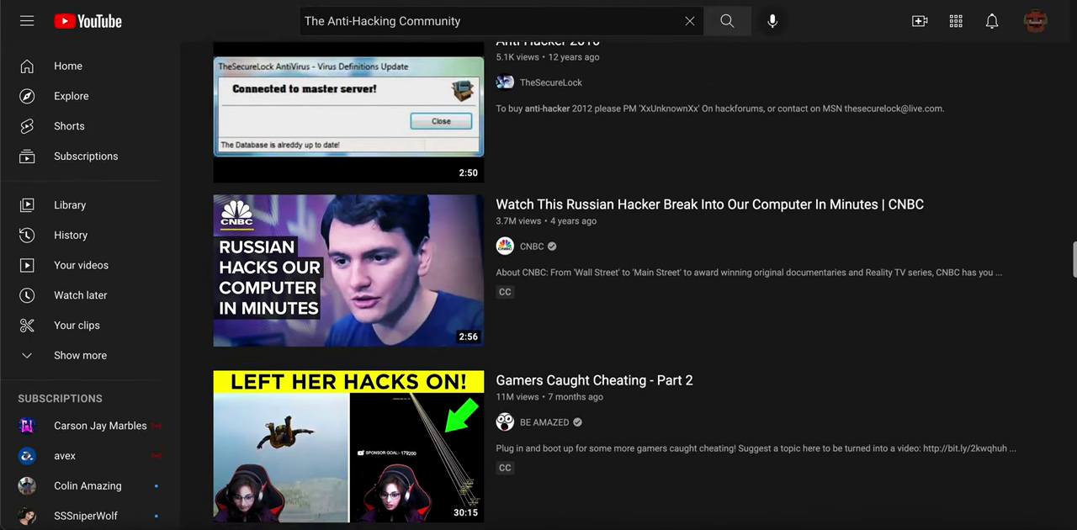
{"action": "scroll", "coordinate": [589, 337], "scroll_direction": "down", "scroll_amount": 3}
{"action": "scroll", "coordinate": [589, 336], "scroll_direction": "down", "scroll_amount": 3}
{"action": "scroll", "coordinate": [589, 337], "scroll_direction": "down", "scroll_amount": 2}
{"action": "scroll", "coordinate": [589, 337], "scroll_direction": "down", "scroll_amount": 3}
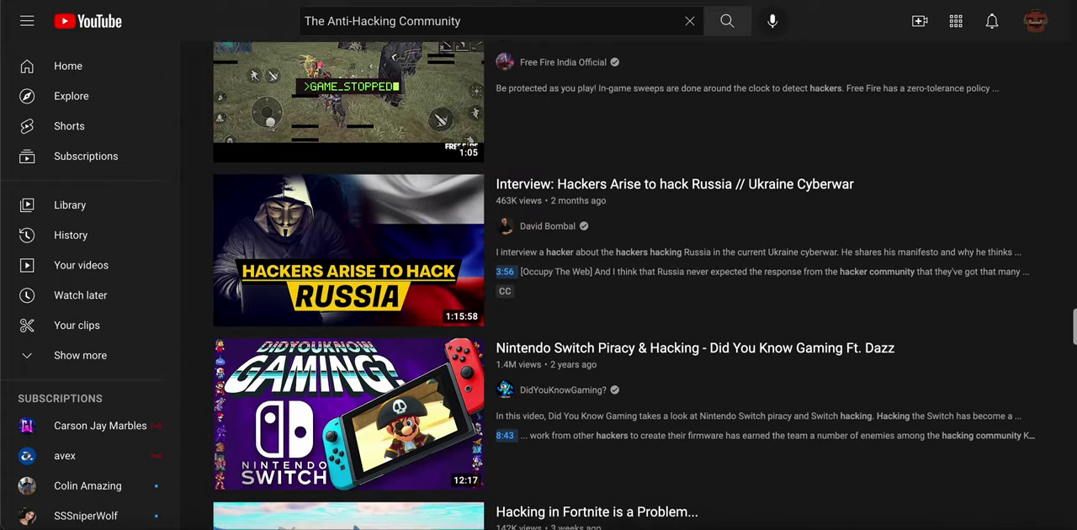
{"action": "scroll", "coordinate": [589, 336], "scroll_direction": "down", "scroll_amount": 3}
{"action": "scroll", "coordinate": [589, 337], "scroll_direction": "down", "scroll_amount": 2}
{"action": "scroll", "coordinate": [589, 336], "scroll_direction": "down", "scroll_amount": 2}
{"action": "scroll", "coordinate": [589, 336], "scroll_direction": "down", "scroll_amount": 1}
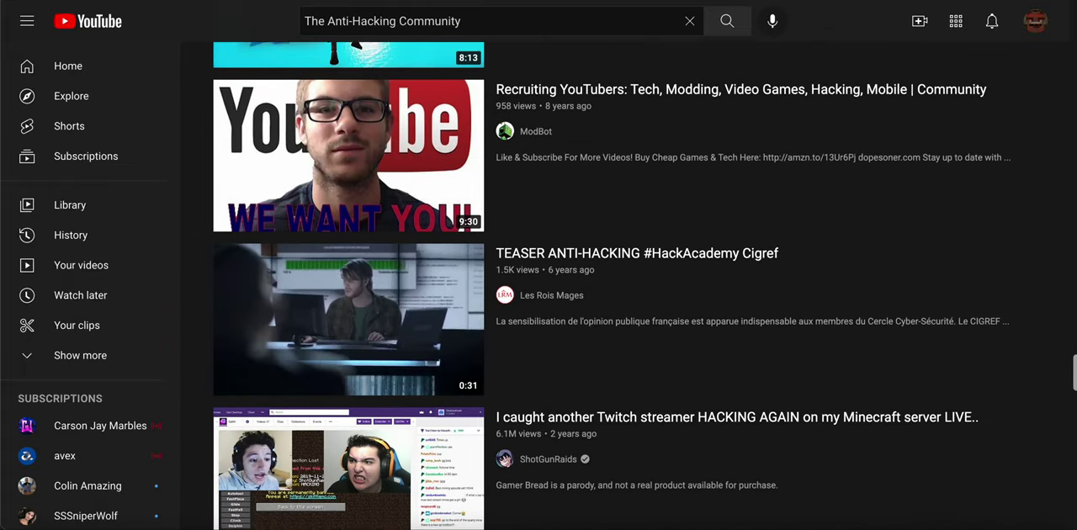
{"action": "scroll", "coordinate": [589, 337], "scroll_direction": "down", "scroll_amount": 1}
{"action": "scroll", "coordinate": [589, 337], "scroll_direction": "down", "scroll_amount": 2}
{"action": "scroll", "coordinate": [589, 337], "scroll_direction": "down", "scroll_amount": 2}
{"action": "scroll", "coordinate": [588, 337], "scroll_direction": "down", "scroll_amount": 2}
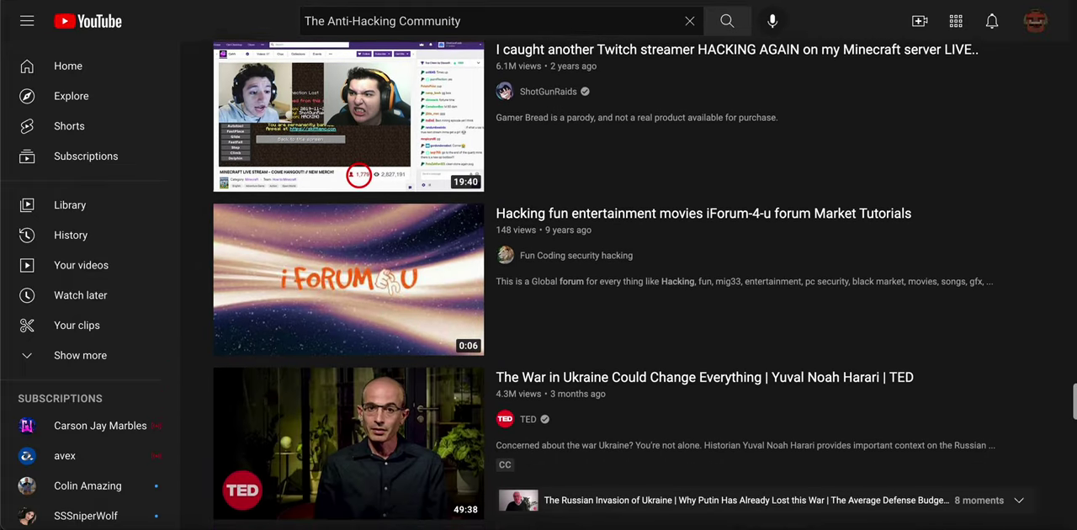
{"action": "scroll", "coordinate": [589, 337], "scroll_direction": "up", "scroll_amount": 3}
{"action": "scroll", "coordinate": [589, 336], "scroll_direction": "up", "scroll_amount": 3}
{"action": "scroll", "coordinate": [1027, 373], "scroll_direction": "up", "scroll_amount": 1}
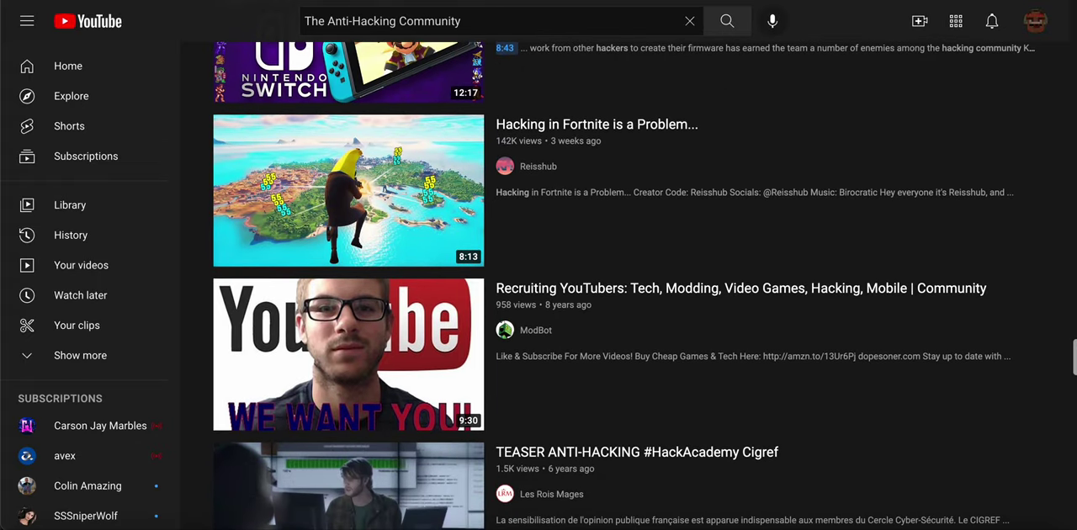
{"action": "scroll", "coordinate": [589, 337], "scroll_direction": "down", "scroll_amount": 1}
{"action": "scroll", "coordinate": [589, 336], "scroll_direction": "down", "scroll_amount": 1}
{"action": "scroll", "coordinate": [588, 336], "scroll_direction": "down", "scroll_amount": 1}
{"action": "scroll", "coordinate": [589, 337], "scroll_direction": "down", "scroll_amount": 1}
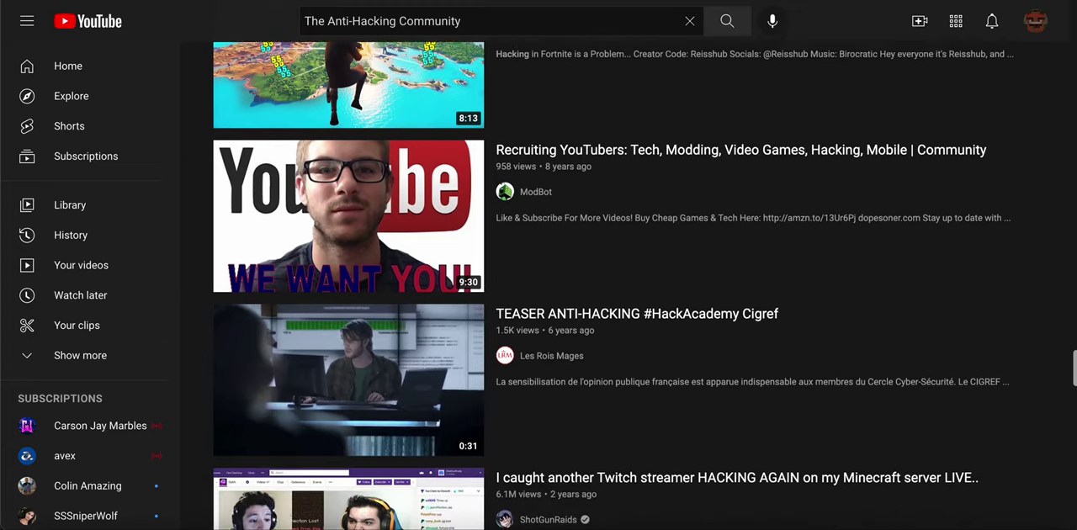
{"action": "scroll", "coordinate": [589, 336], "scroll_direction": "down", "scroll_amount": 1}
{"action": "scroll", "coordinate": [589, 336], "scroll_direction": "down", "scroll_amount": 1}
{"action": "scroll", "coordinate": [589, 336], "scroll_direction": "down", "scroll_amount": 1}
{"action": "scroll", "coordinate": [589, 337], "scroll_direction": "down", "scroll_amount": 1}
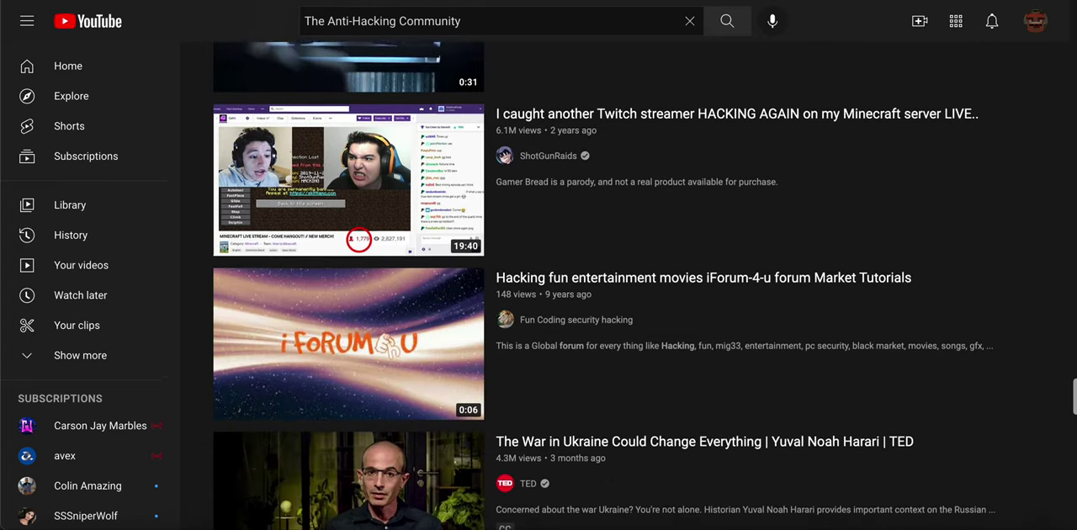
{"action": "scroll", "coordinate": [588, 337], "scroll_direction": "down", "scroll_amount": 2}
{"action": "scroll", "coordinate": [588, 337], "scroll_direction": "down", "scroll_amount": 2}
{"action": "scroll", "coordinate": [589, 337], "scroll_direction": "down", "scroll_amount": 2}
{"action": "scroll", "coordinate": [589, 337], "scroll_direction": "down", "scroll_amount": 2}
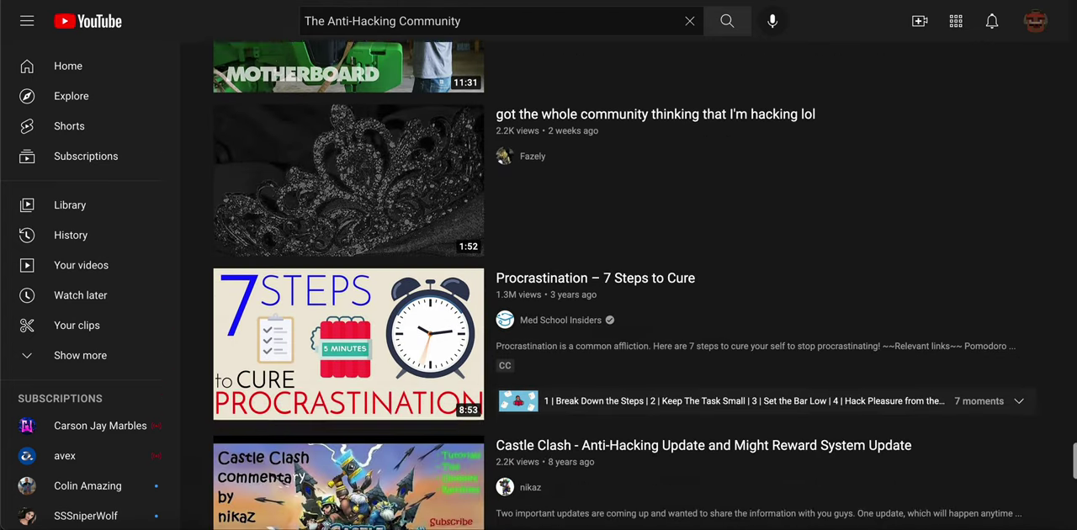
{"action": "scroll", "coordinate": [589, 336], "scroll_direction": "down", "scroll_amount": 2}
{"action": "scroll", "coordinate": [589, 337], "scroll_direction": "down", "scroll_amount": 2}
{"action": "scroll", "coordinate": [589, 336], "scroll_direction": "down", "scroll_amount": 1}
{"action": "scroll", "coordinate": [588, 336], "scroll_direction": "down", "scroll_amount": 2}
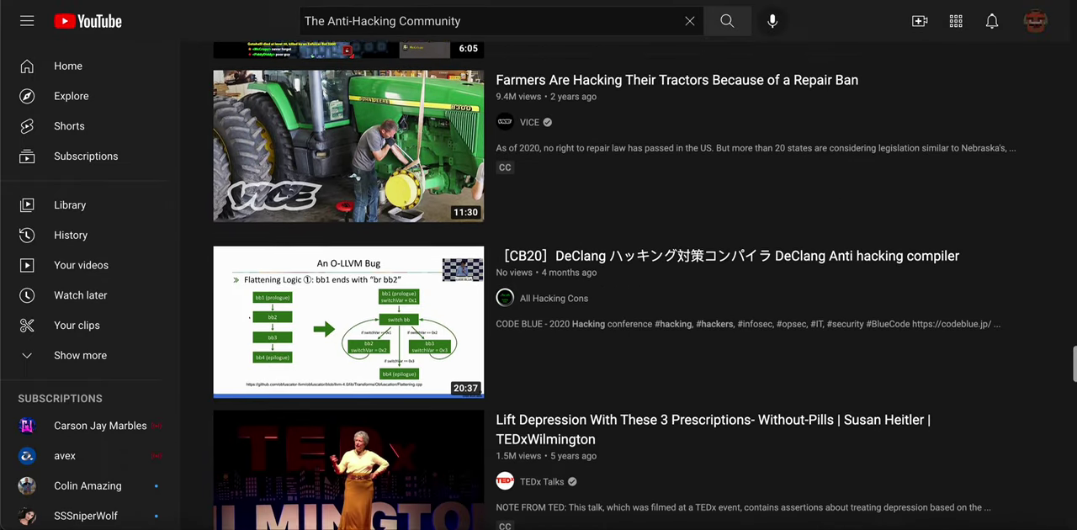
{"action": "scroll", "coordinate": [589, 336], "scroll_direction": "down", "scroll_amount": 2}
{"action": "scroll", "coordinate": [589, 336], "scroll_direction": "down", "scroll_amount": 2}
{"action": "scroll", "coordinate": [588, 337], "scroll_direction": "down", "scroll_amount": 2}
{"action": "scroll", "coordinate": [589, 337], "scroll_direction": "down", "scroll_amount": 2}
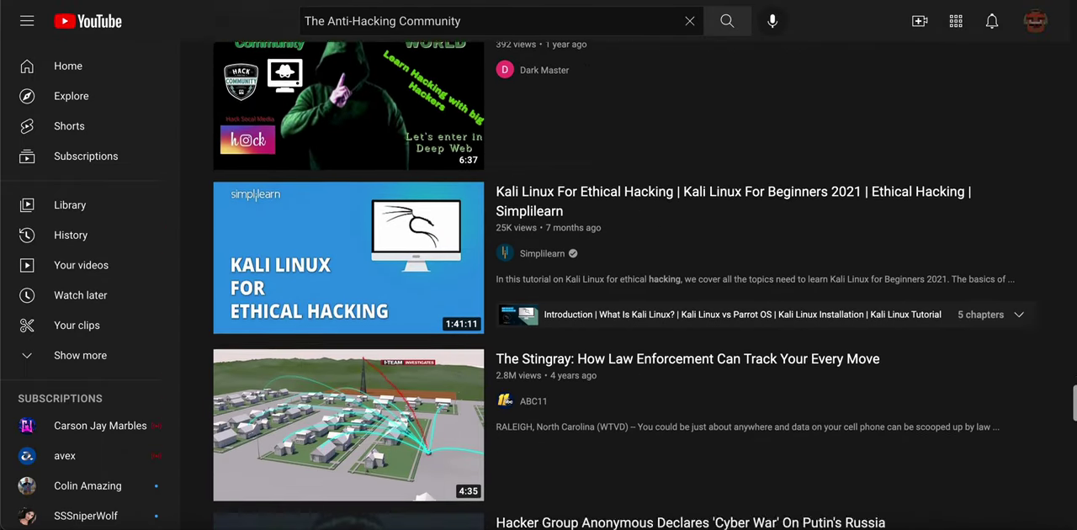
{"action": "scroll", "coordinate": [589, 337], "scroll_direction": "down", "scroll_amount": 2}
{"action": "scroll", "coordinate": [589, 337], "scroll_direction": "down", "scroll_amount": 2}
{"action": "scroll", "coordinate": [589, 336], "scroll_direction": "down", "scroll_amount": 2}
{"action": "scroll", "coordinate": [589, 336], "scroll_direction": "down", "scroll_amount": 2}
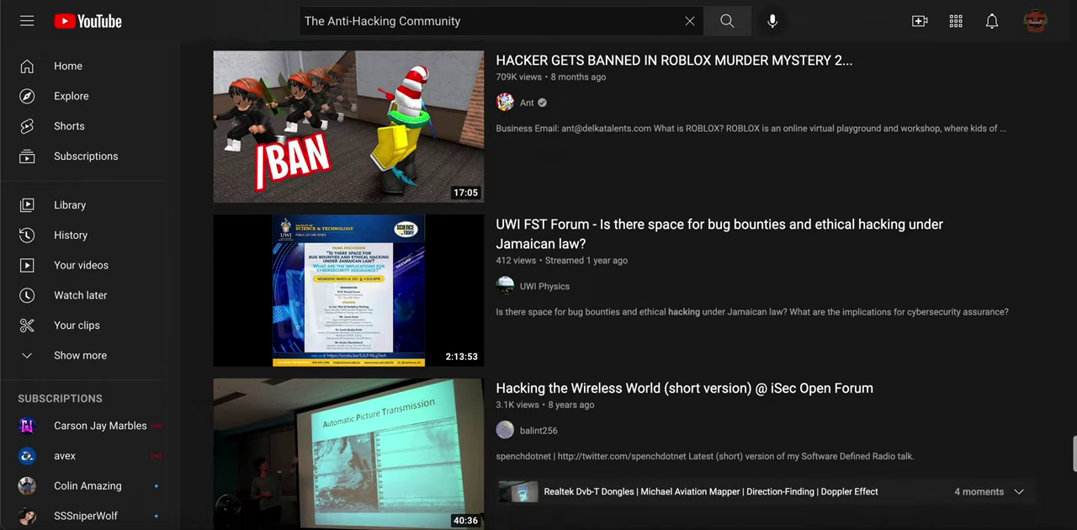
{"action": "scroll", "coordinate": [589, 337], "scroll_direction": "down", "scroll_amount": 2}
{"action": "scroll", "coordinate": [589, 336], "scroll_direction": "down", "scroll_amount": 2}
{"action": "scroll", "coordinate": [589, 336], "scroll_direction": "down", "scroll_amount": 2}
{"action": "scroll", "coordinate": [589, 336], "scroll_direction": "down", "scroll_amount": 3}
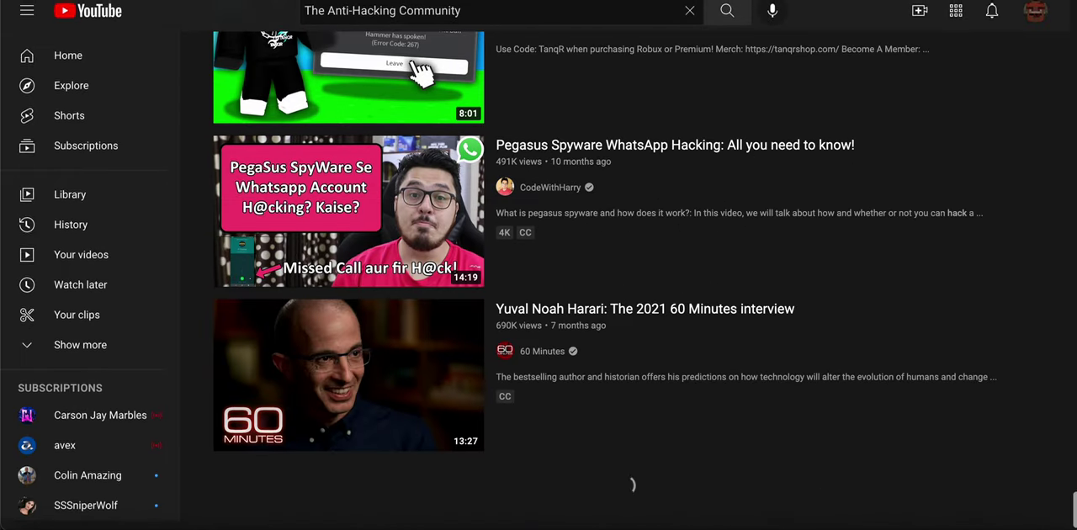
{"action": "scroll", "coordinate": [589, 336], "scroll_direction": "down", "scroll_amount": 3}
{"action": "scroll", "coordinate": [589, 336], "scroll_direction": "down", "scroll_amount": 3}
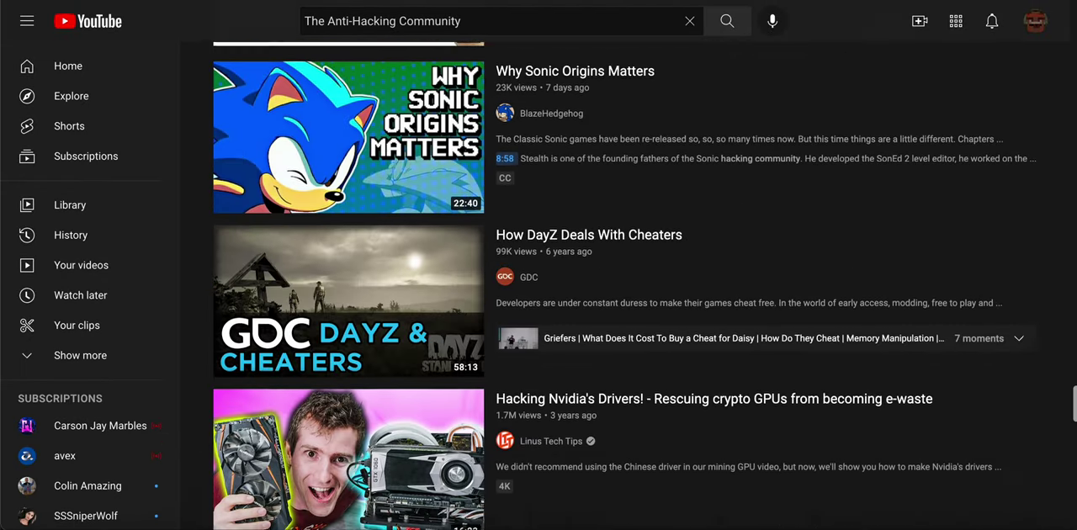
{"action": "scroll", "coordinate": [589, 336], "scroll_direction": "down", "scroll_amount": 2}
{"action": "scroll", "coordinate": [589, 336], "scroll_direction": "down", "scroll_amount": 2}
{"action": "scroll", "coordinate": [589, 337], "scroll_direction": "down", "scroll_amount": 1}
{"action": "scroll", "coordinate": [589, 337], "scroll_direction": "down", "scroll_amount": 3}
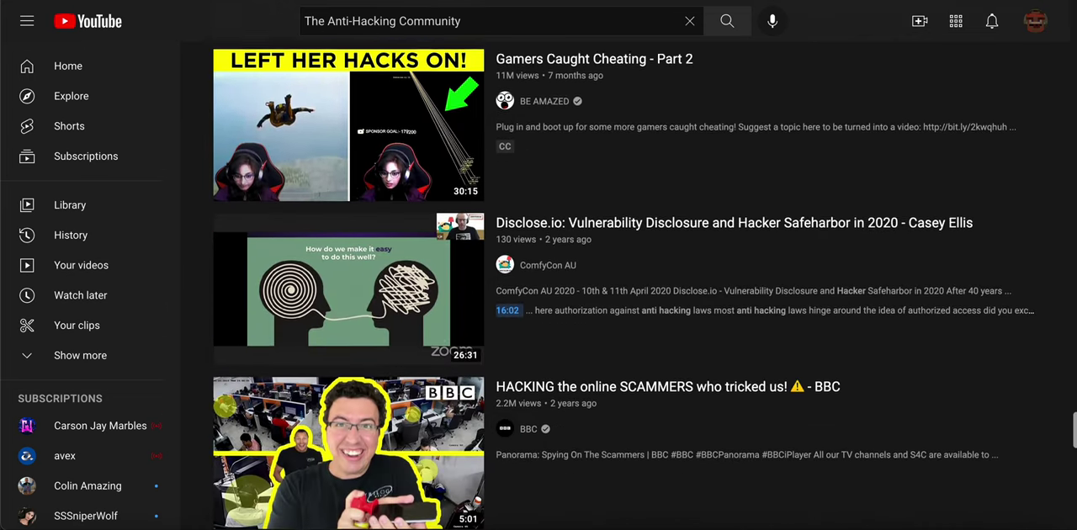
{"action": "scroll", "coordinate": [589, 337], "scroll_direction": "down", "scroll_amount": 3}
{"action": "scroll", "coordinate": [589, 336], "scroll_direction": "down", "scroll_amount": 4}
{"action": "scroll", "coordinate": [589, 336], "scroll_direction": "down", "scroll_amount": 4}
{"action": "scroll", "coordinate": [589, 336], "scroll_direction": "down", "scroll_amount": 4}
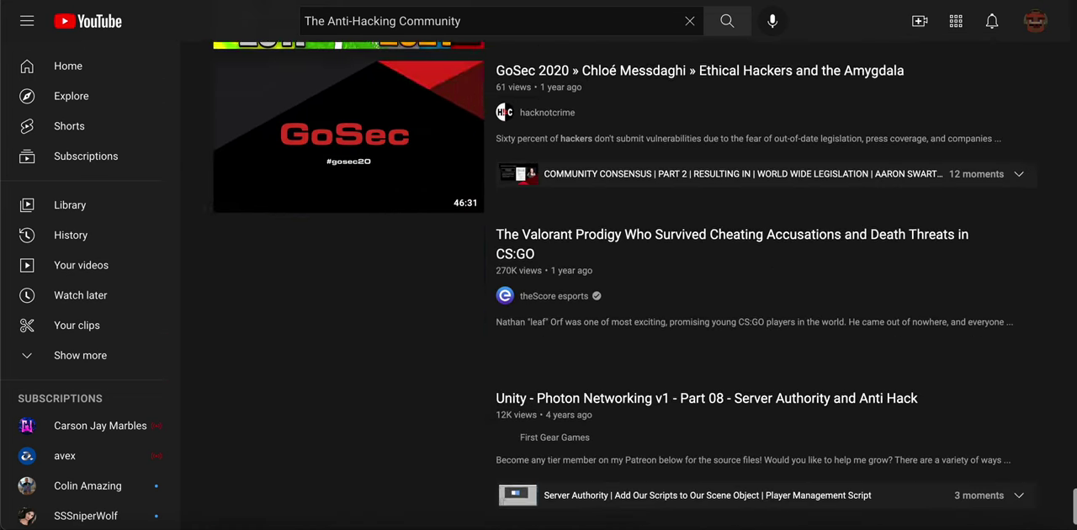
{"action": "scroll", "coordinate": [589, 336], "scroll_direction": "down", "scroll_amount": 1}
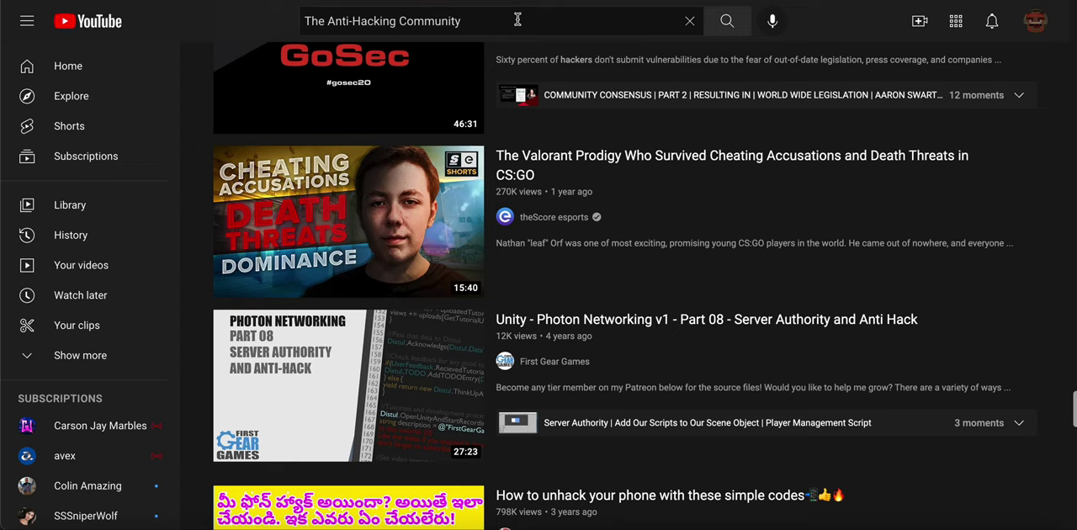
{"action": "scroll", "coordinate": [521, 253], "scroll_direction": "down", "scroll_amount": 5}
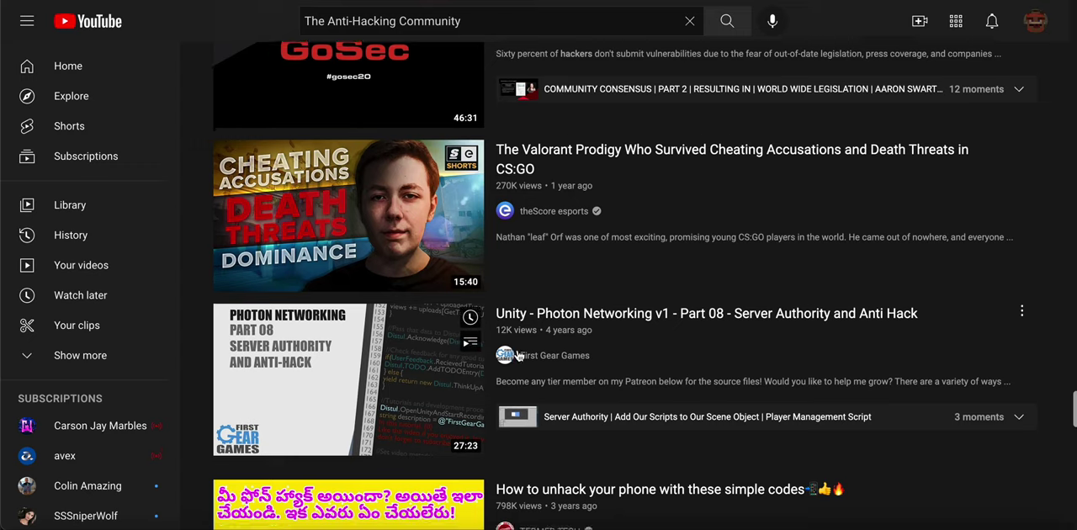
{"action": "scroll", "coordinate": [519, 354], "scroll_direction": "down", "scroll_amount": 8}
{"action": "scroll", "coordinate": [519, 353], "scroll_direction": "down", "scroll_amount": 10}
{"action": "scroll", "coordinate": [589, 294], "scroll_direction": "up", "scroll_amount": 3}
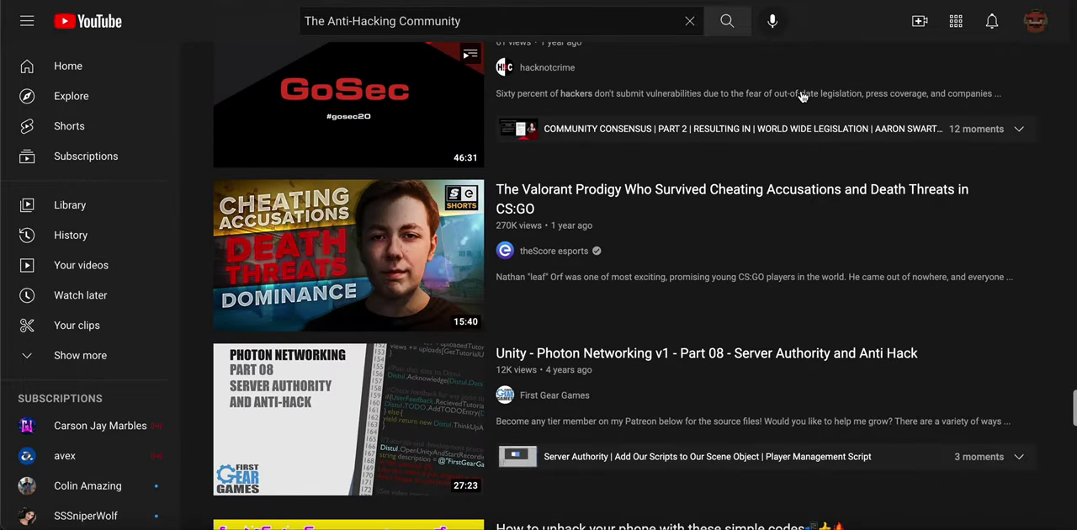